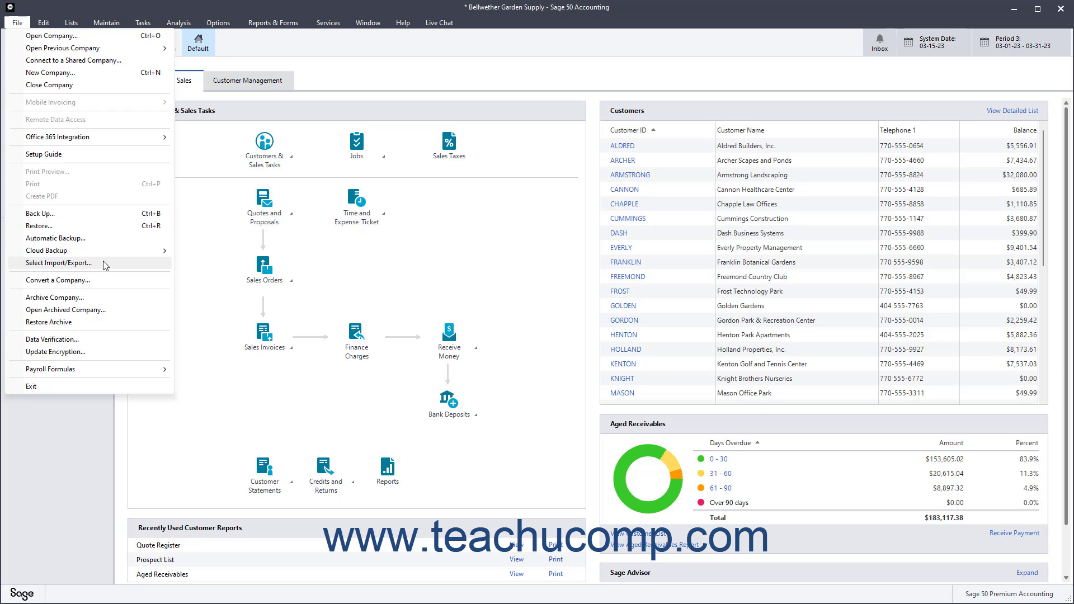
- Open the export settings for the General Ledger's Chart of Accounts List
click(104, 264)
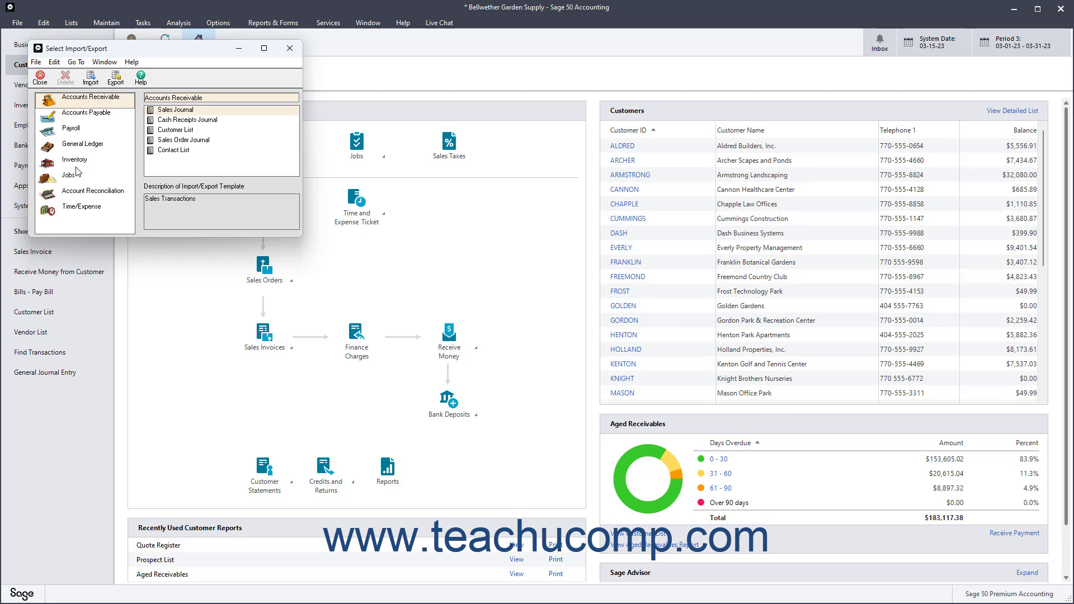
click(84, 145)
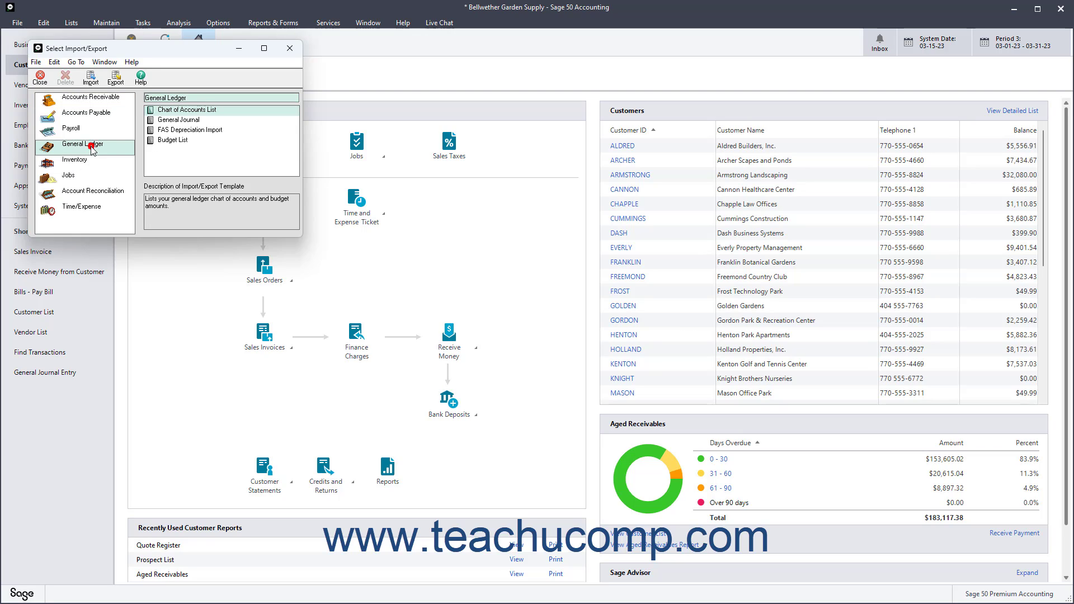
click(192, 111)
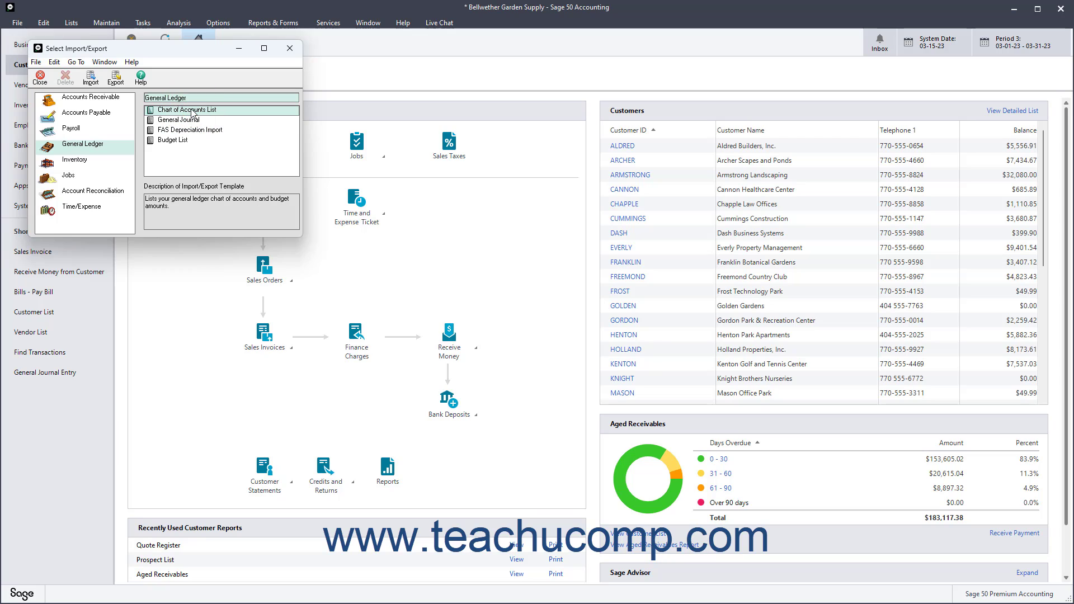
click(123, 83)
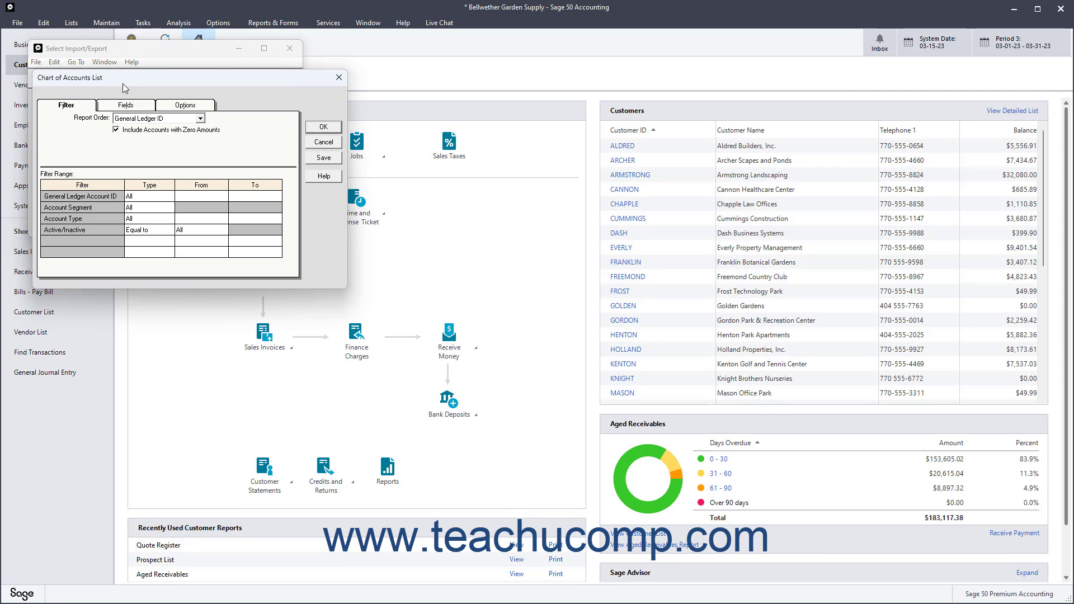
- Review the filter, field and file options, export the chart of accounts to CHART.CSV, and close the import/export window
click(83, 107)
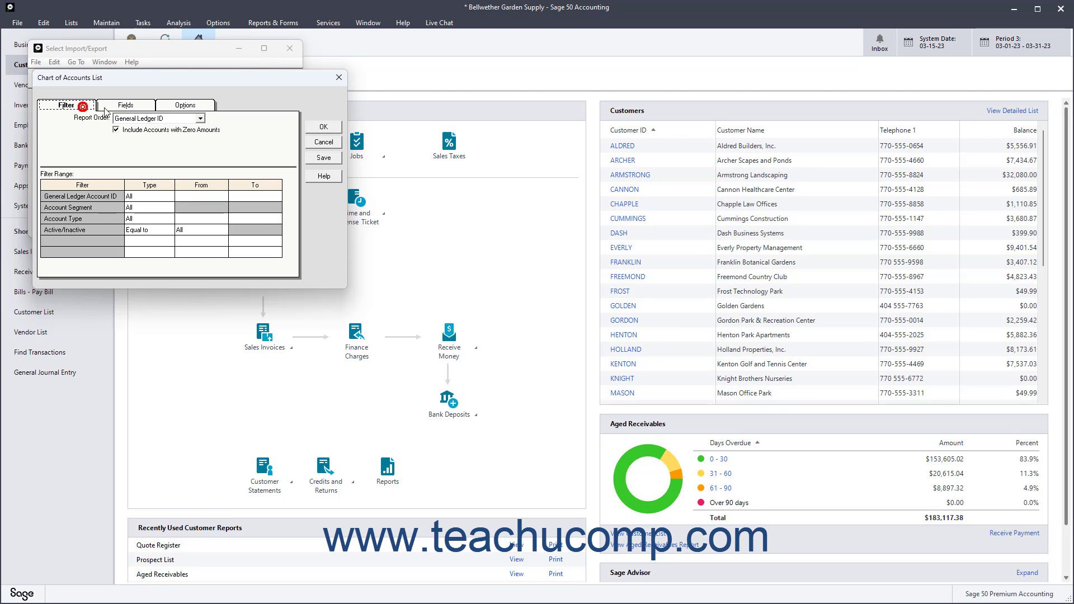
click(115, 109)
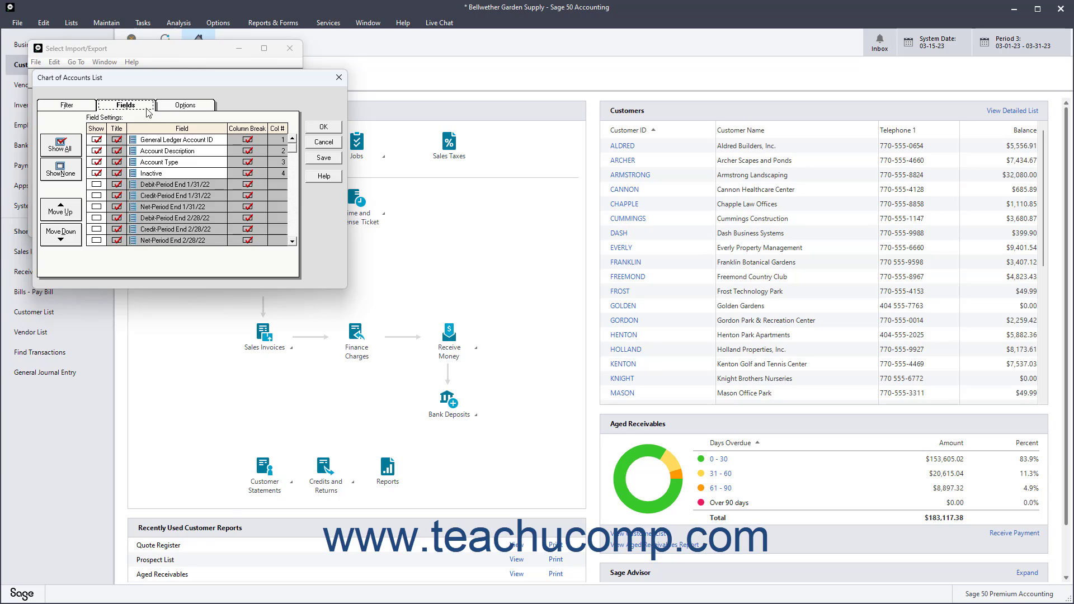
click(180, 109)
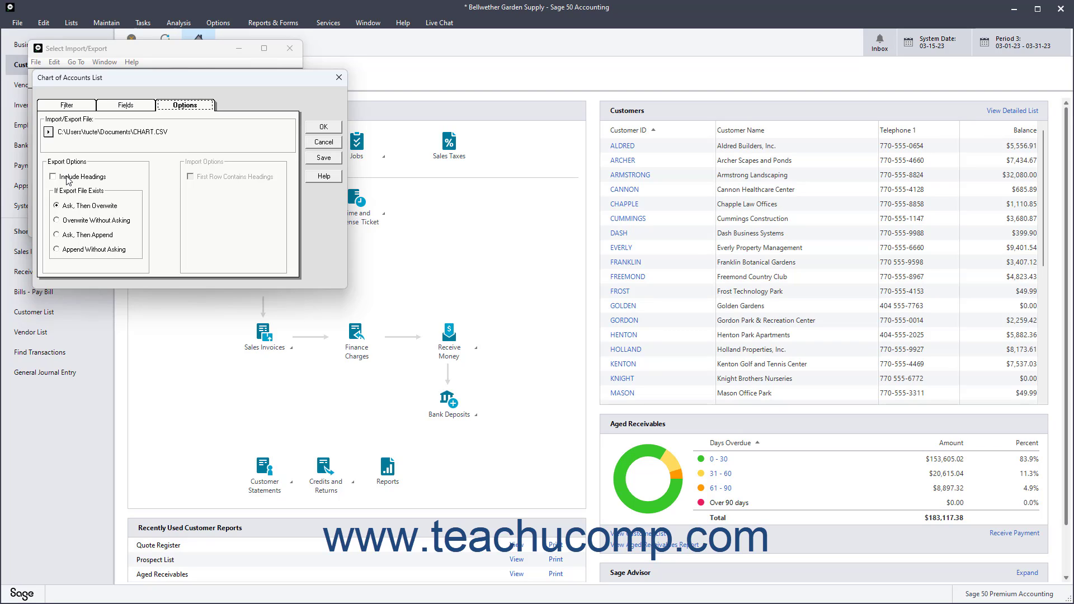
click(327, 128)
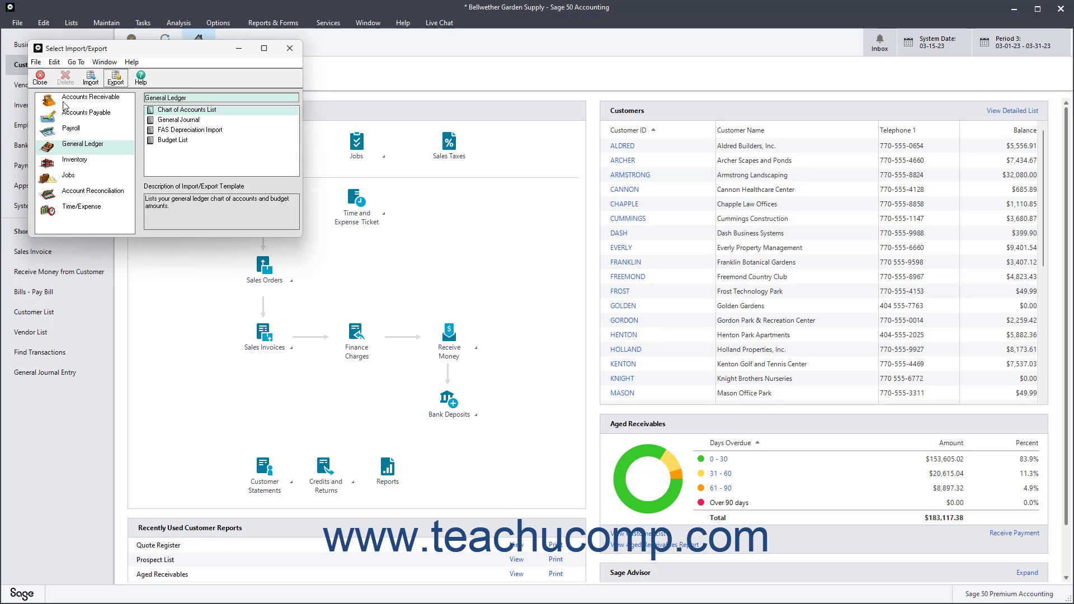
click(40, 78)
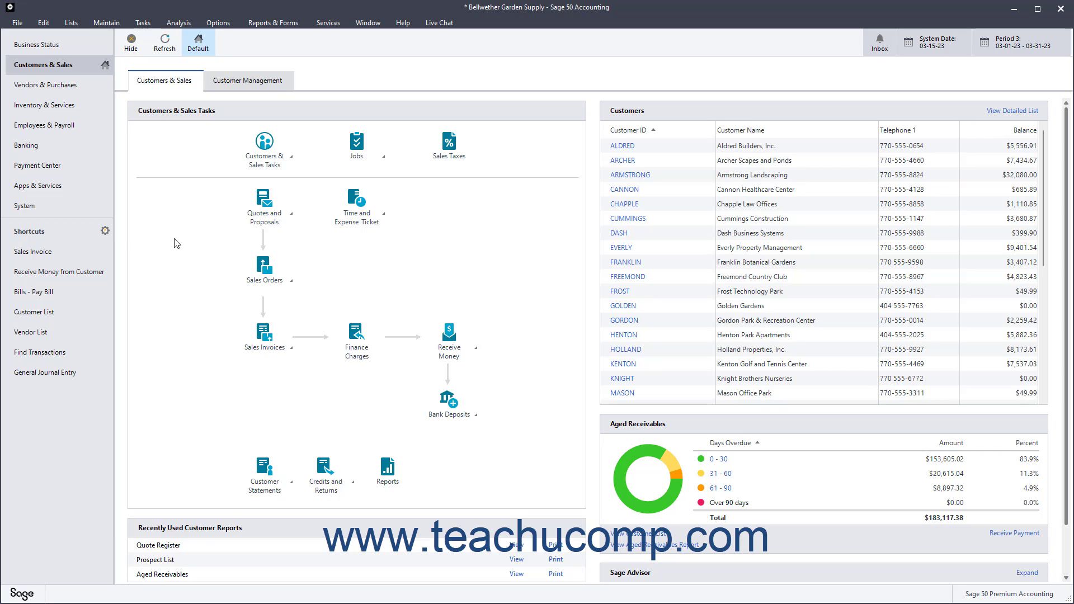
- Switch to the previous company Bellweather Garden Supply- New without keeping the current company open, logging in as Admin
click(22, 23)
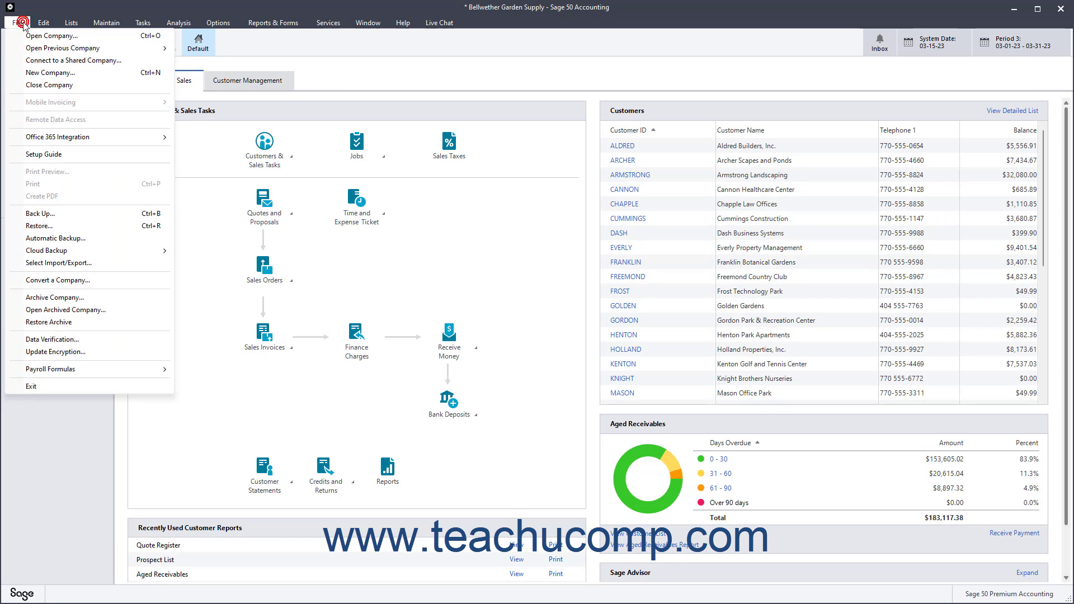
mouse_move(58, 49)
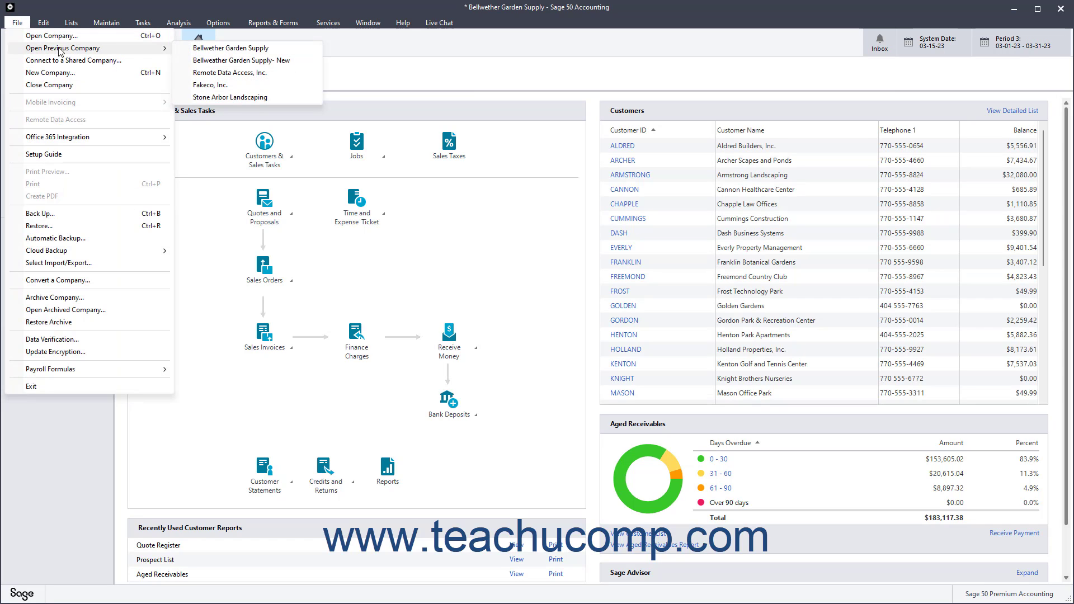
click(224, 59)
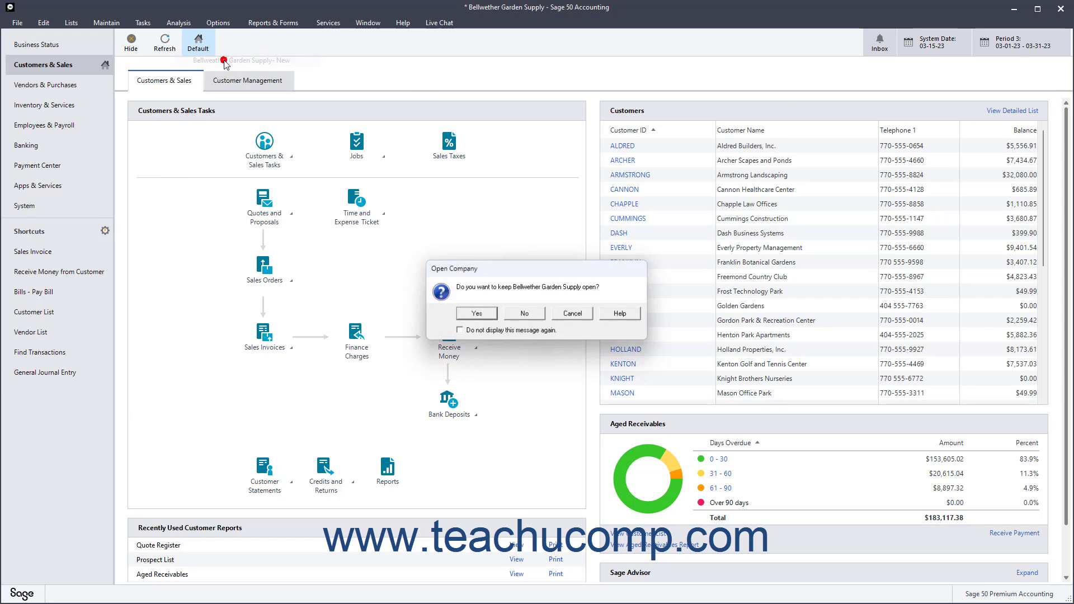
click(511, 316)
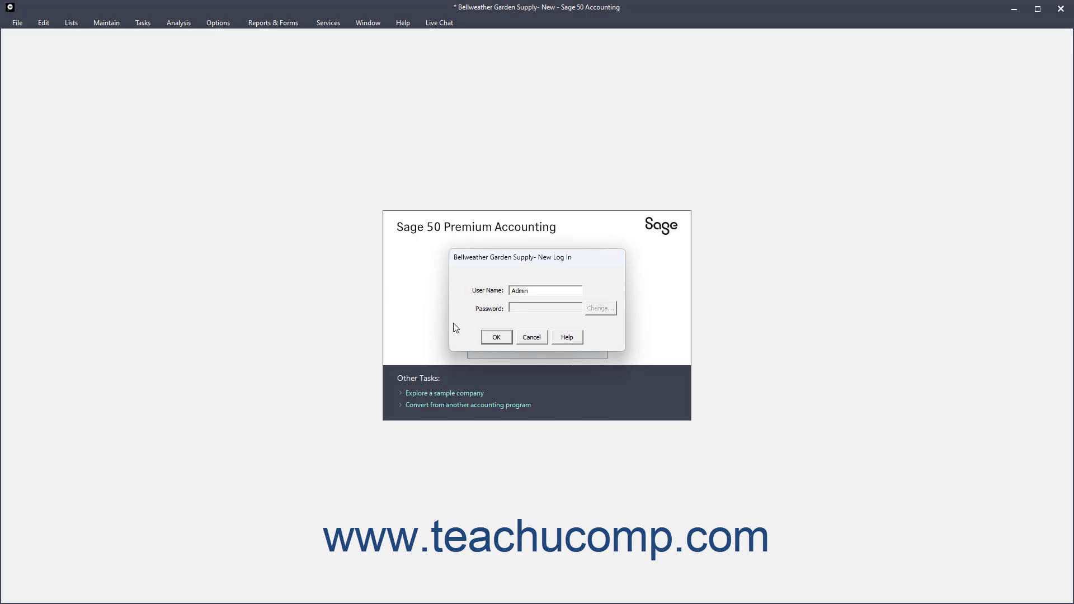
click(489, 338)
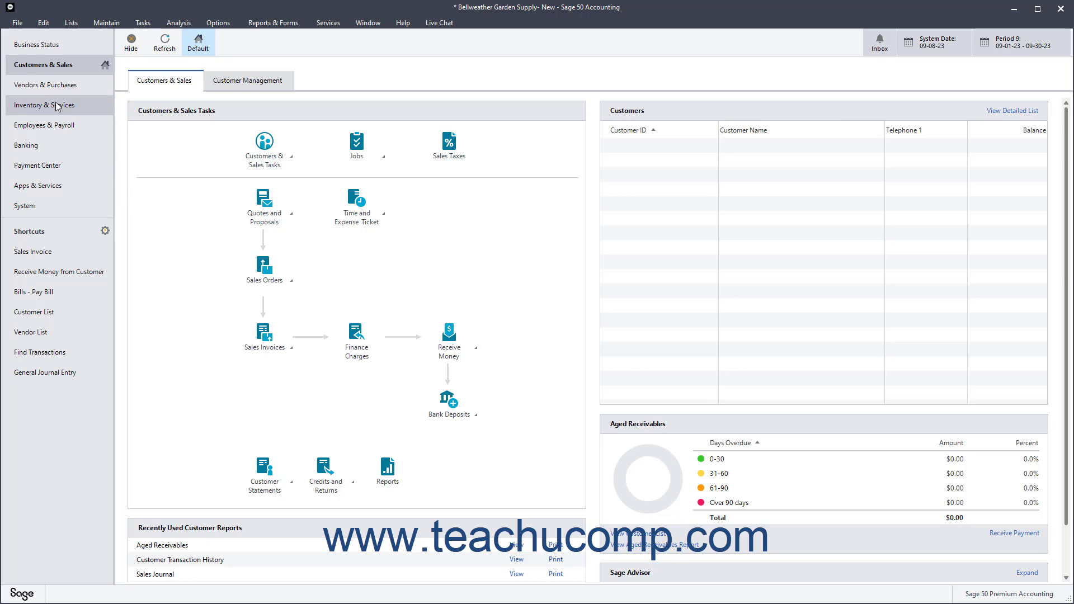
- Open the import settings for the General Ledger's Chart of Accounts List in the new company
click(17, 23)
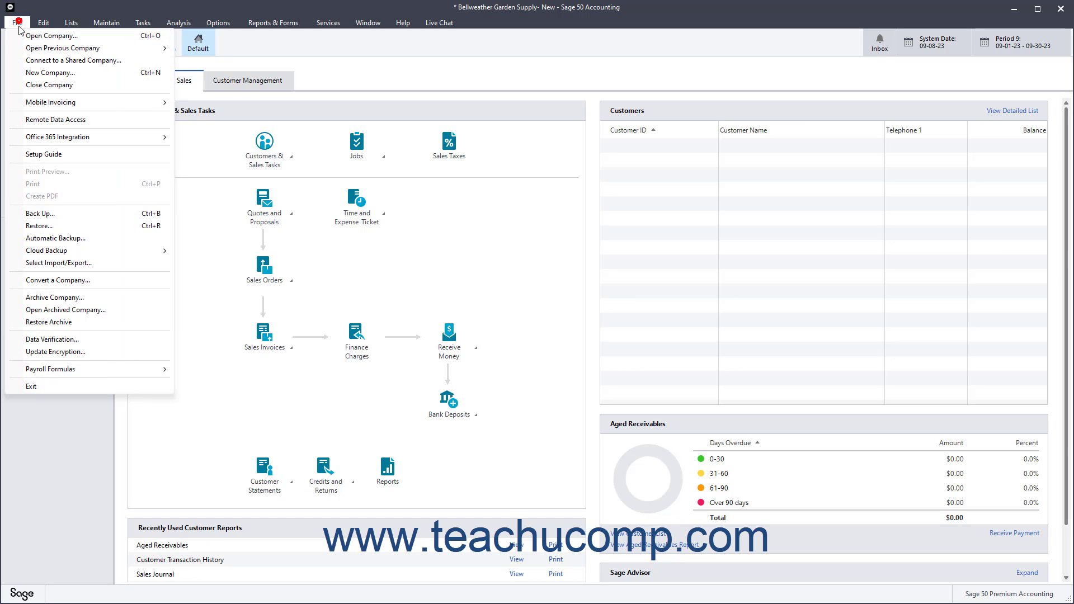
click(52, 263)
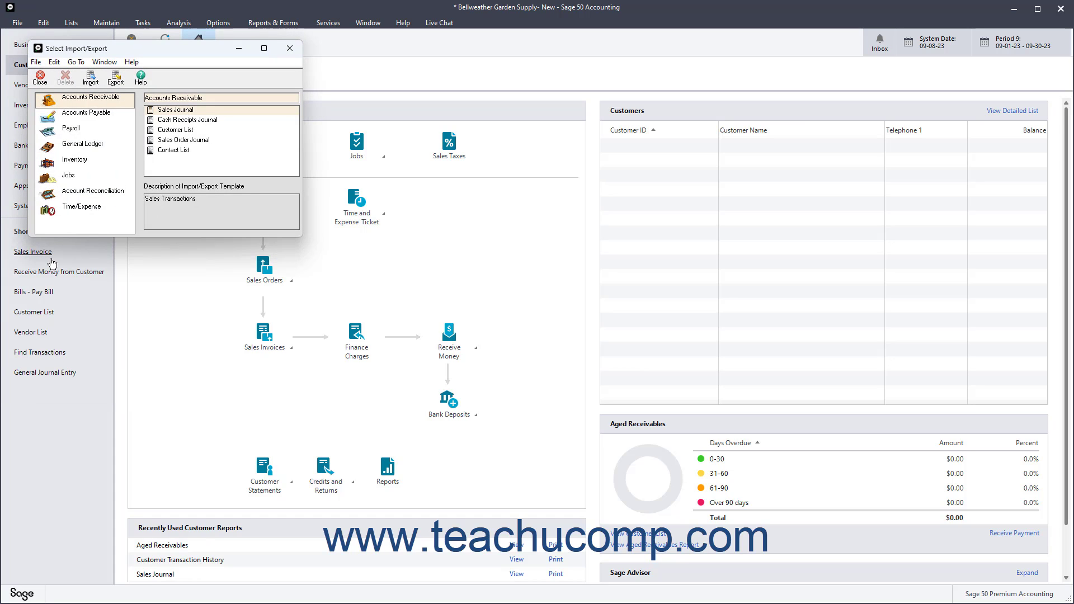
click(103, 146)
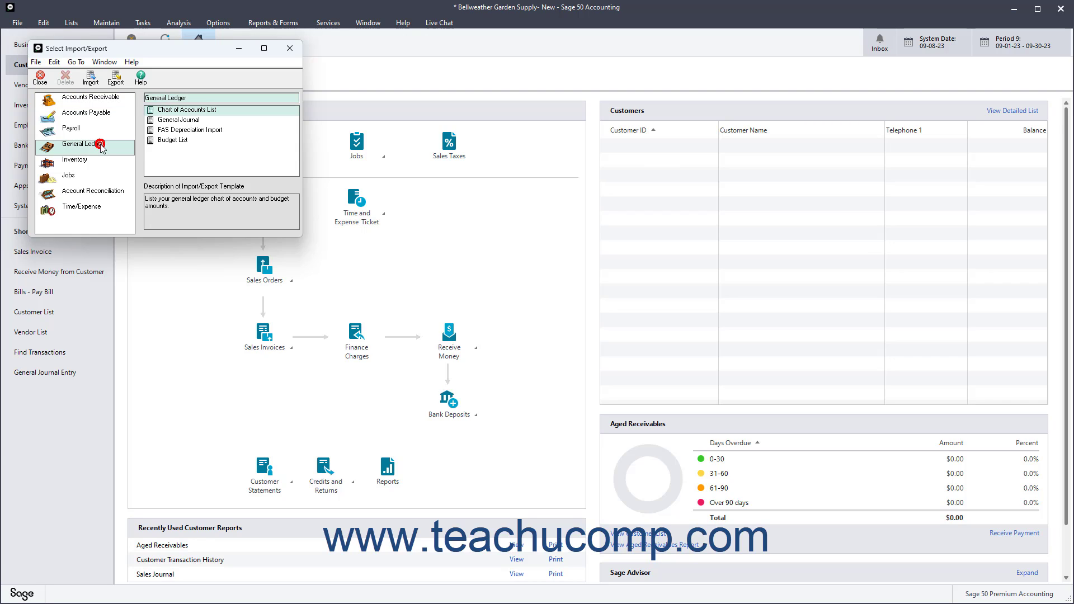
click(186, 112)
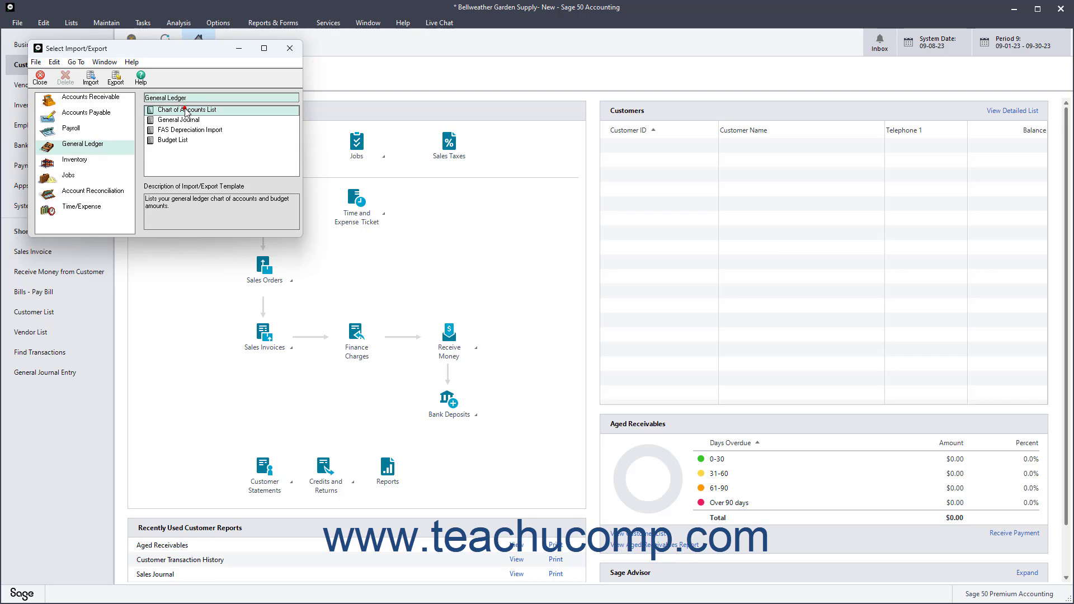
click(91, 79)
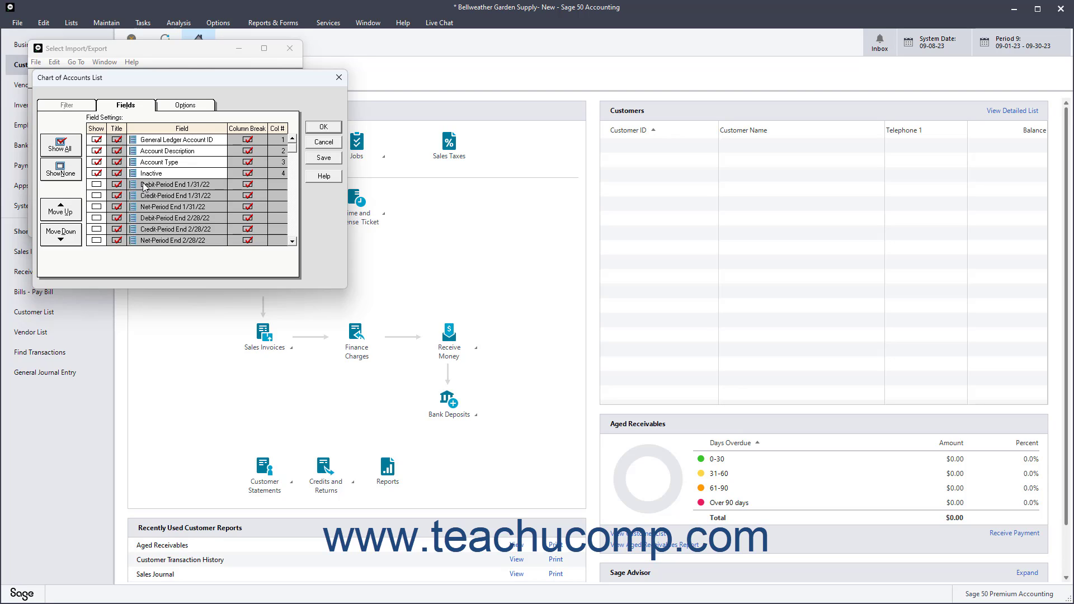
- Choose CHART.CSV in the Documents folder as the file to import
click(180, 106)
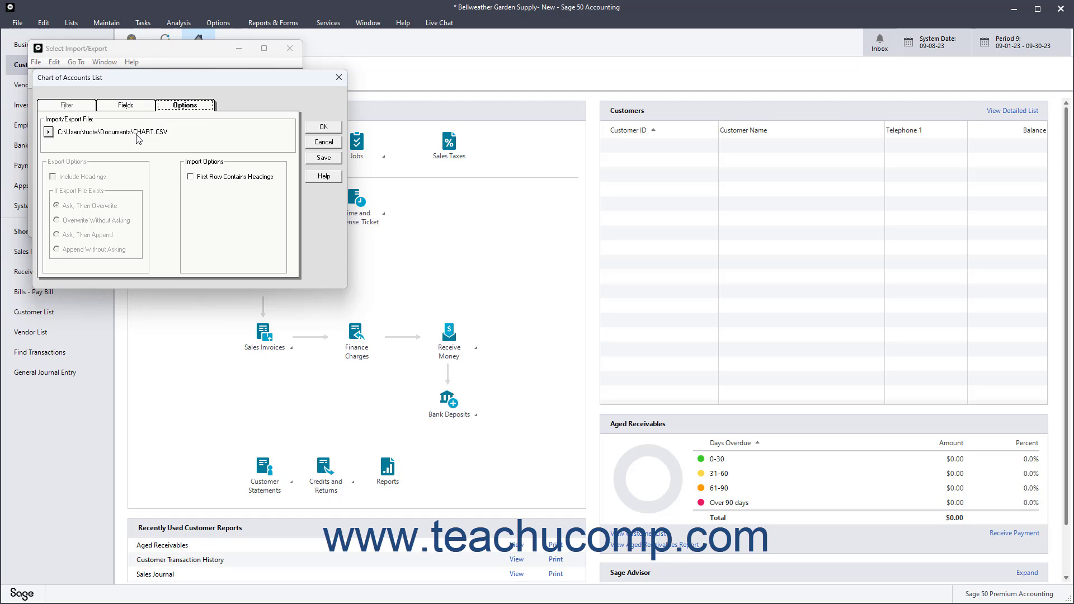
click(49, 133)
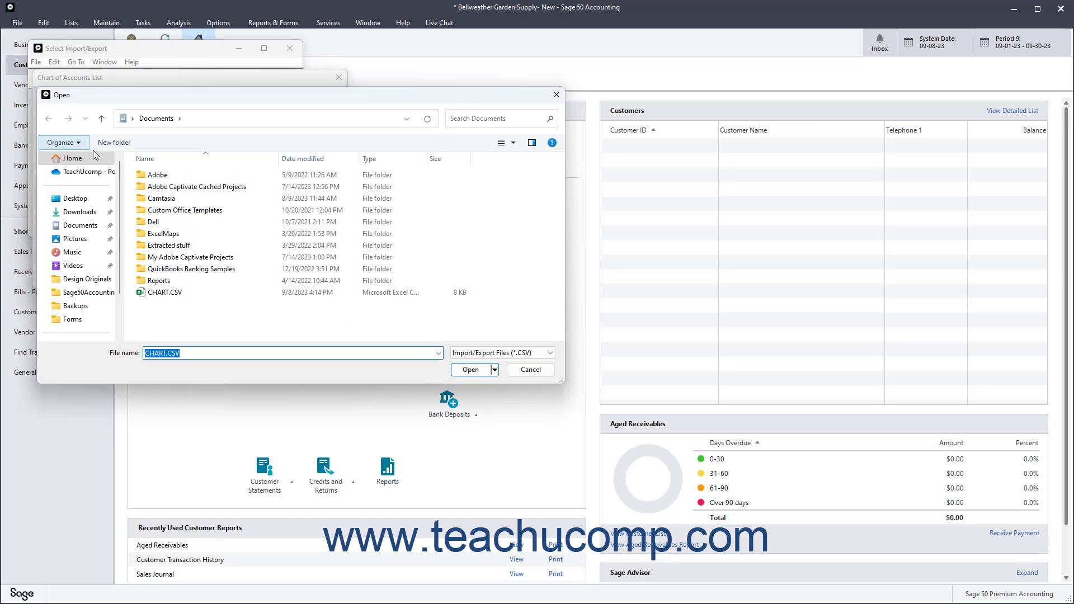
click(161, 292)
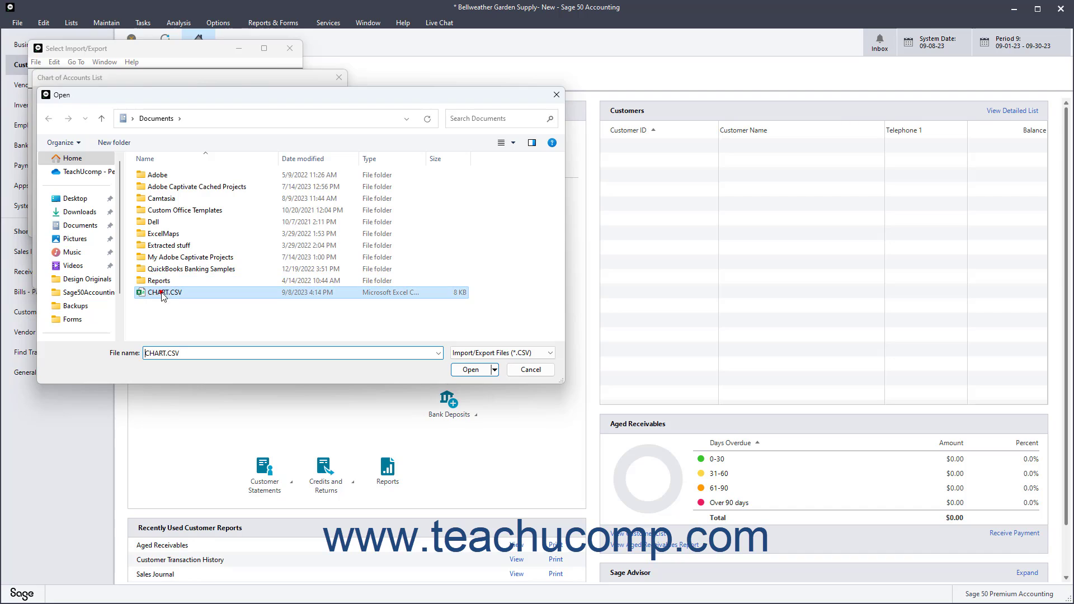
click(468, 370)
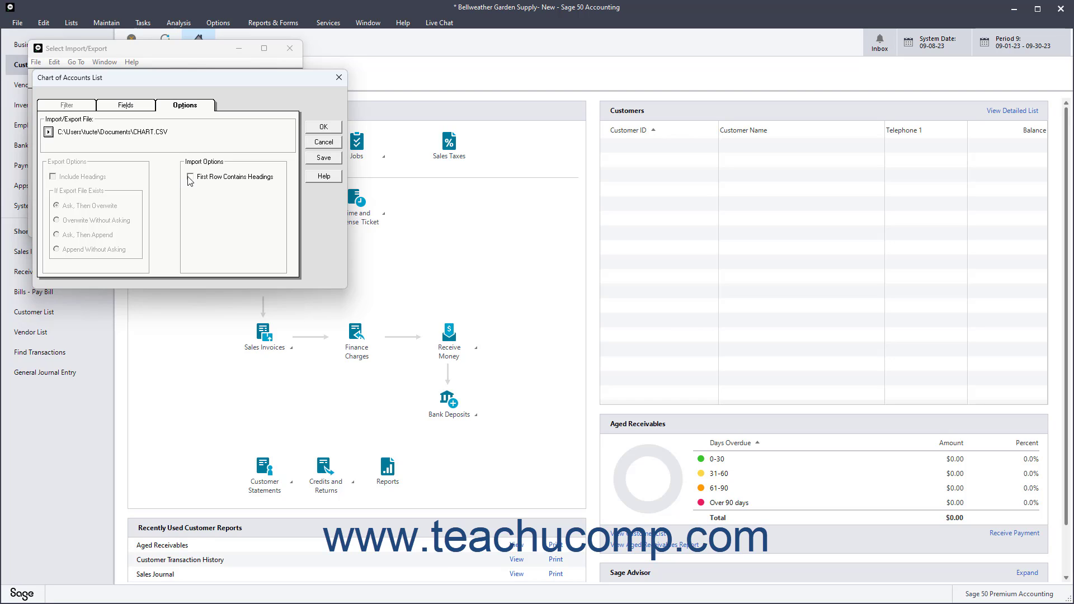
- Import the chart of accounts, continuing without making a backup, and close the import/export window
click(325, 127)
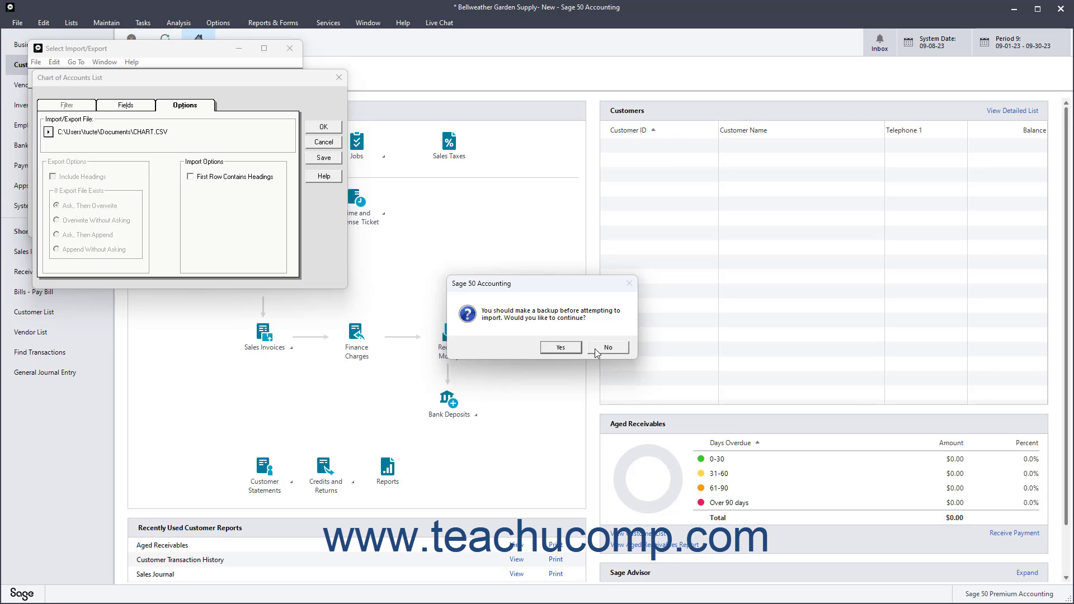
click(560, 347)
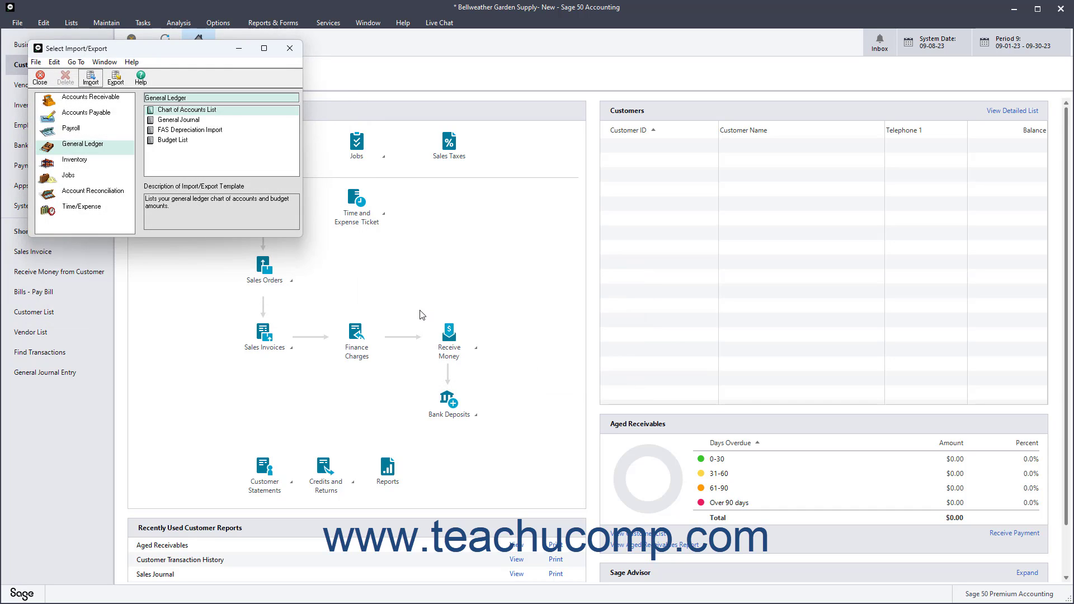
click(44, 81)
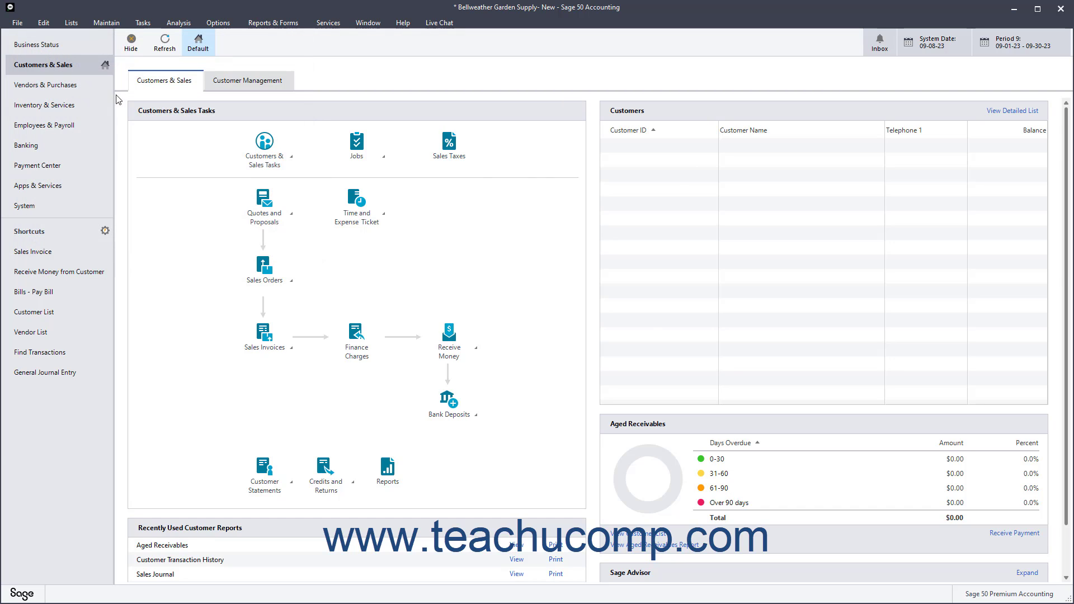
- Check the imported accounts in the Account ID list of Maintain Chart of Accounts, and close the window
click(111, 23)
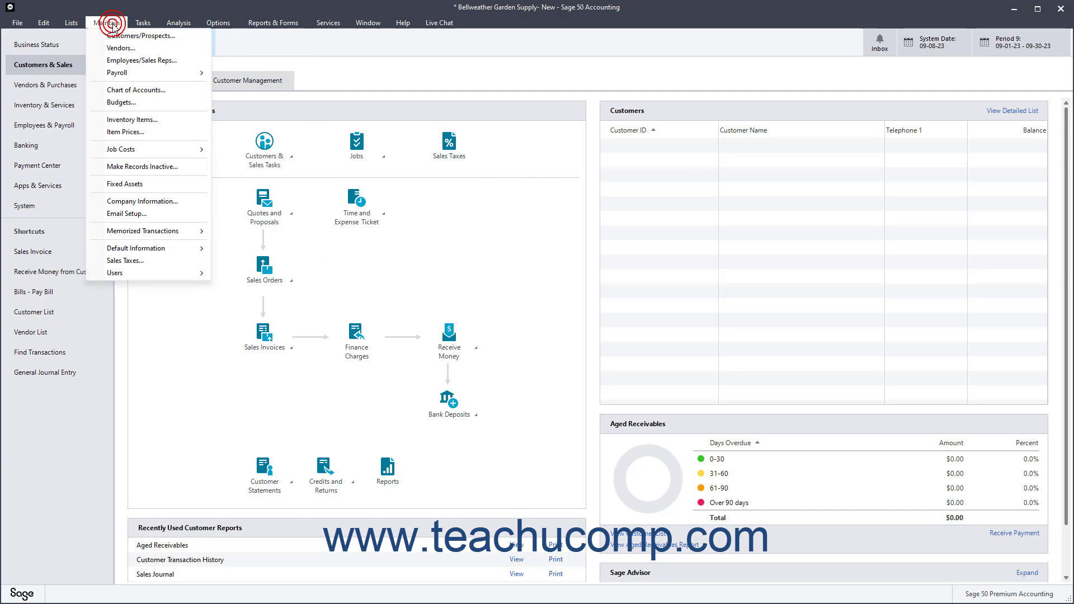
click(136, 89)
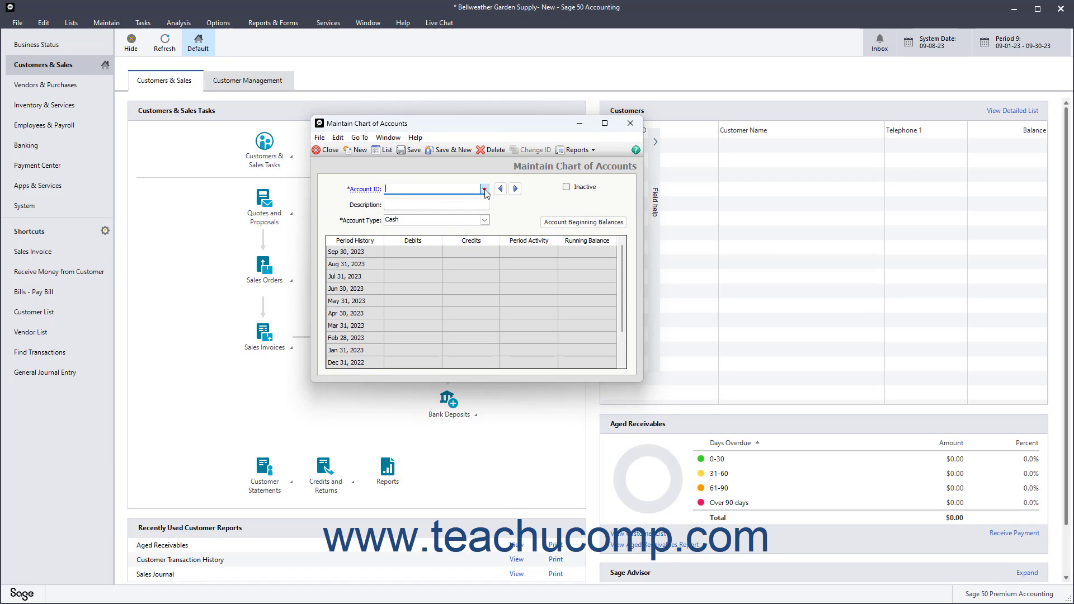
click(484, 189)
scroll(497, 224, down, 7)
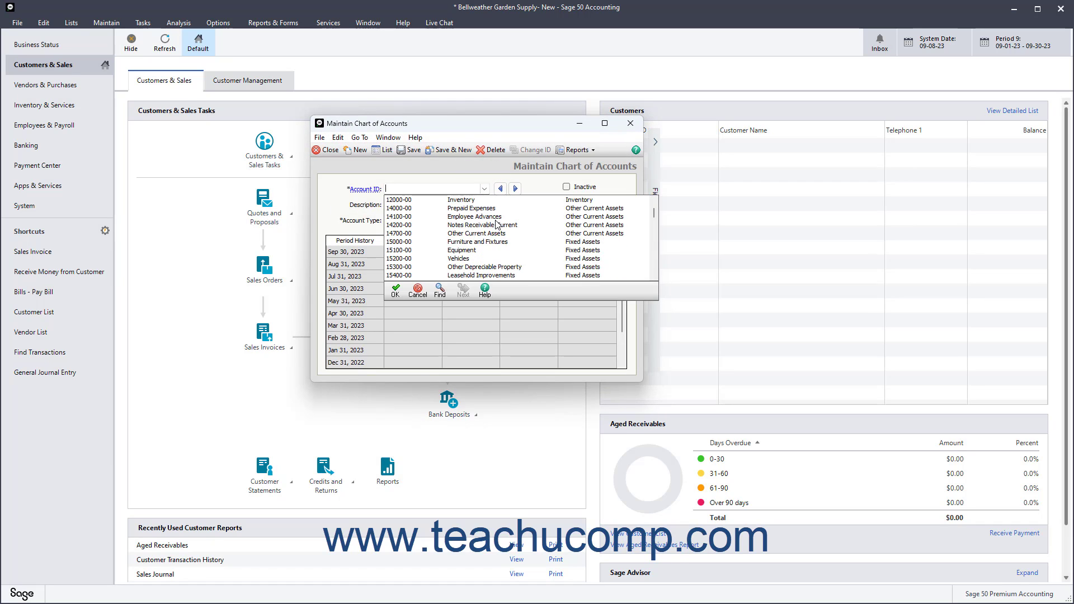
scroll(497, 224, down, 15)
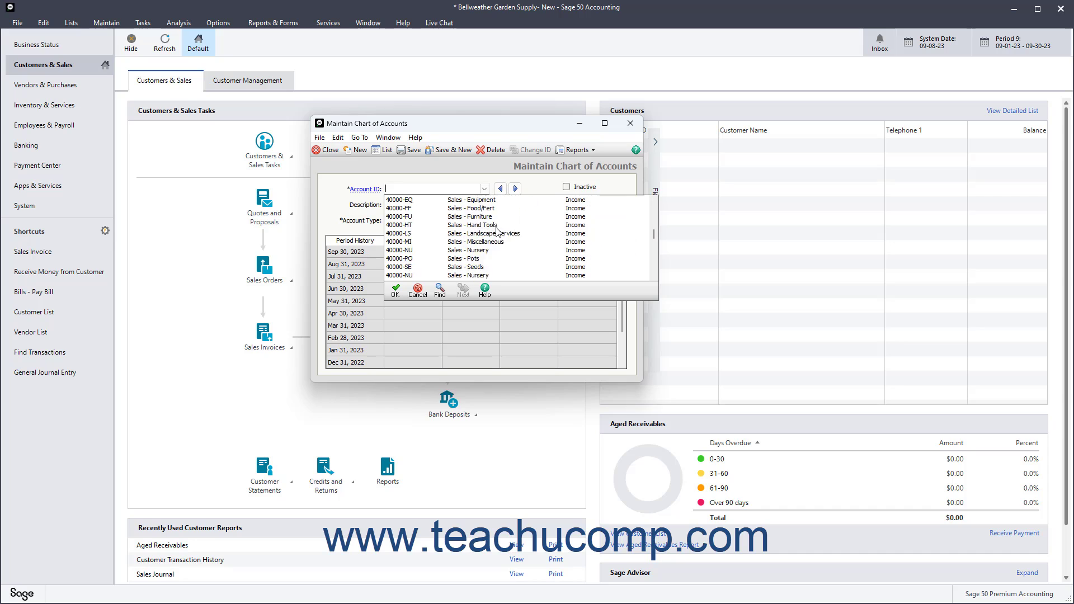
scroll(496, 229, down, 10)
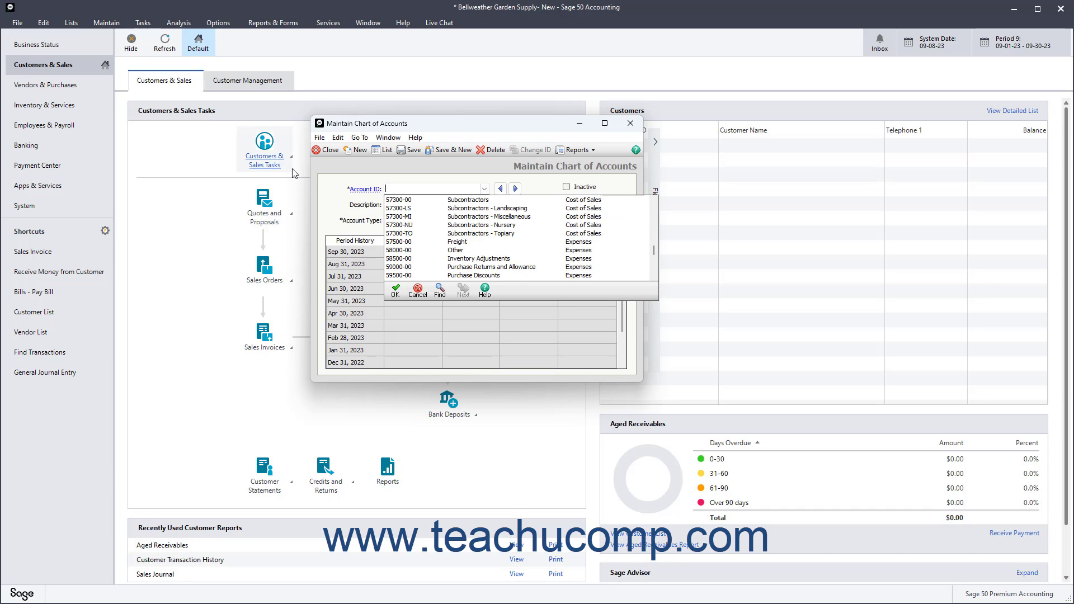
click(328, 150)
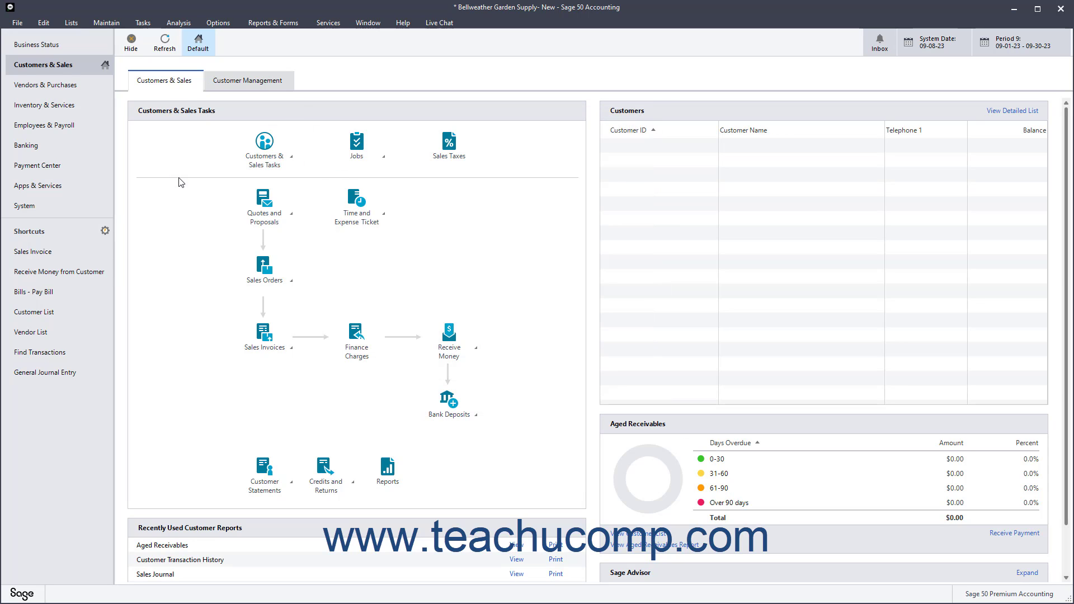